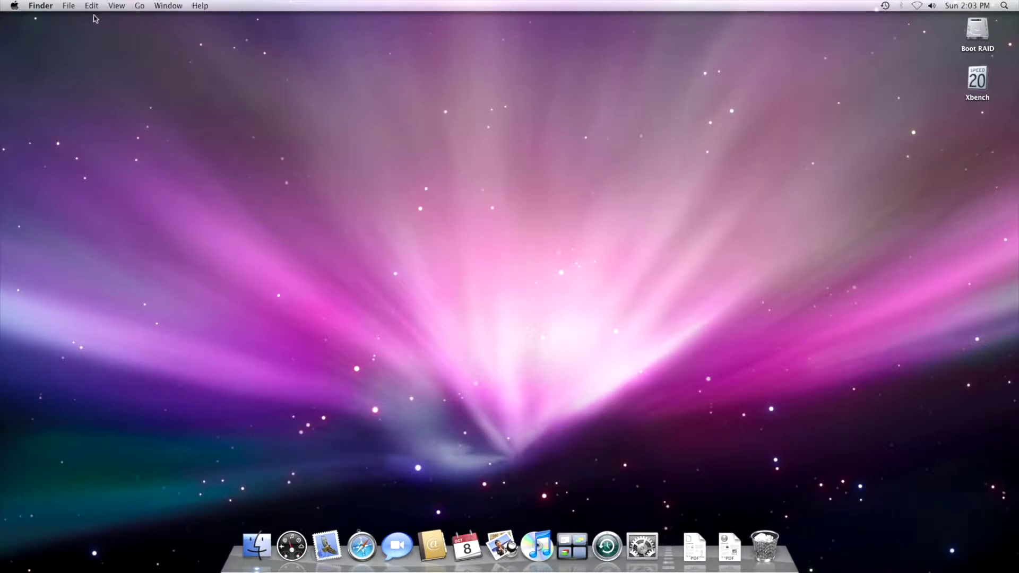
Review the Mac's hardware report, including the installed PCI cards
left_click(11, 8)
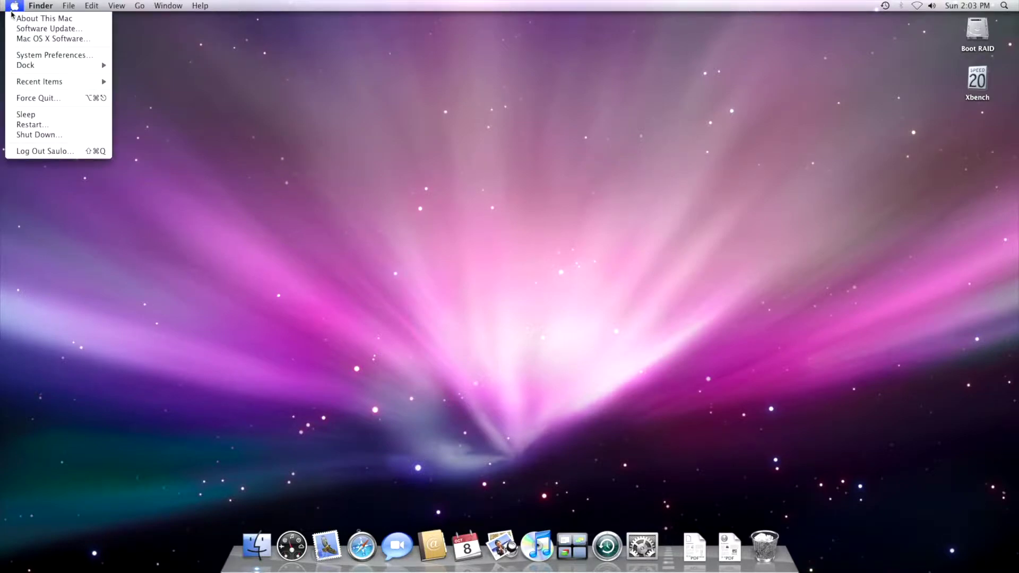
left_click(14, 18)
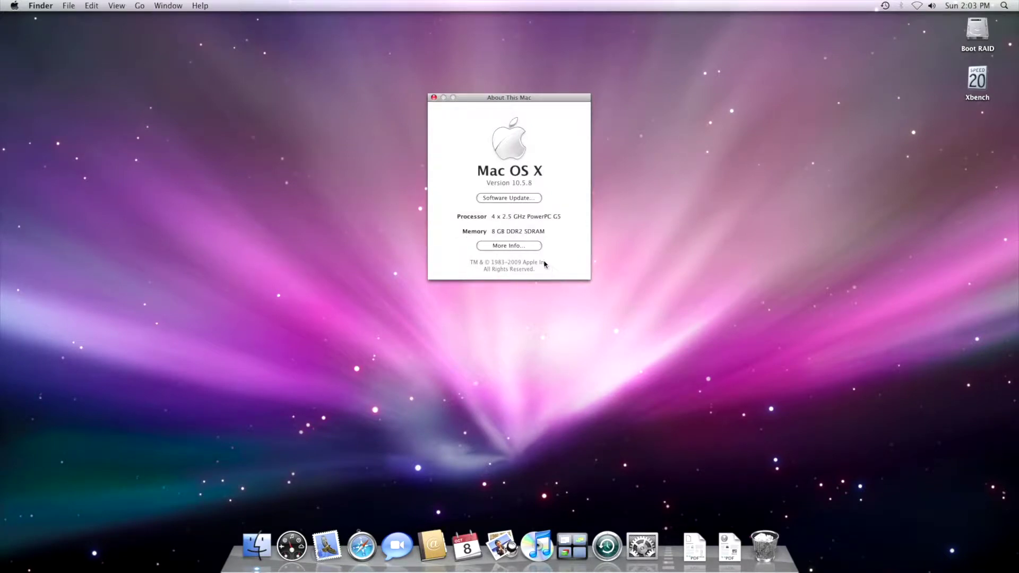
left_click(518, 246)
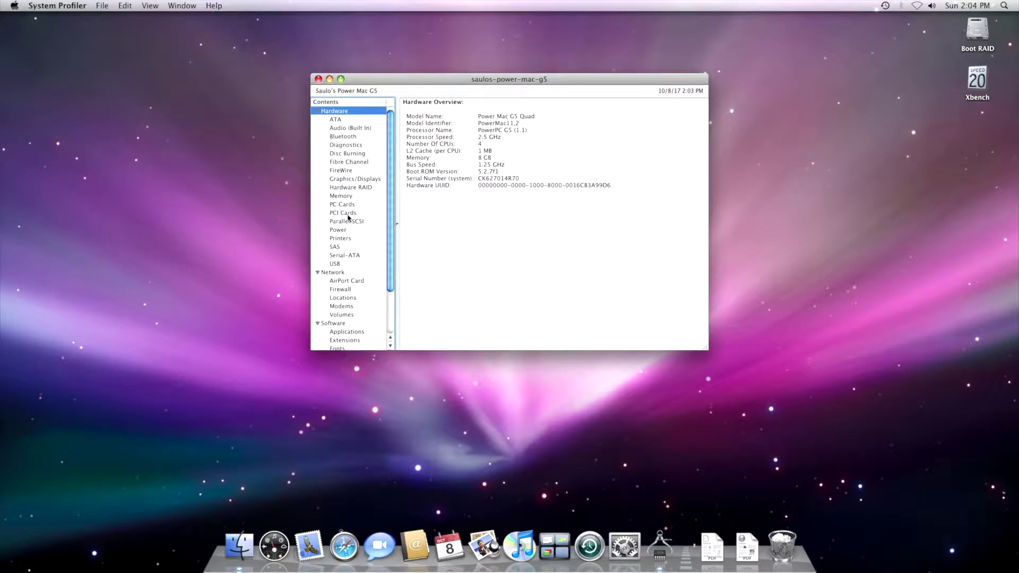
left_click(349, 215)
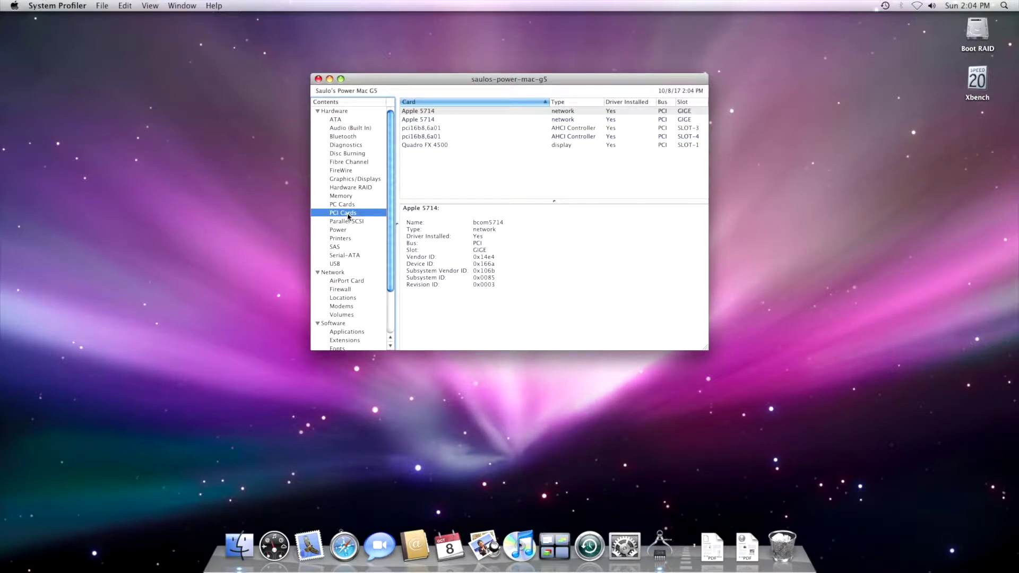
key("super+q")
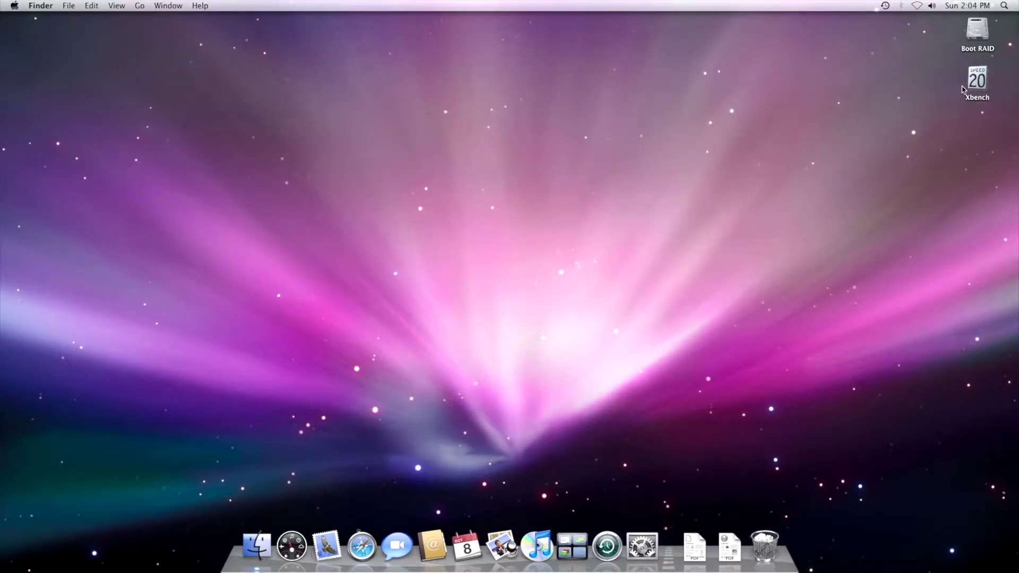
Launch Xbench and set Energy Saver processor performance to Highest
double_click(978, 80)
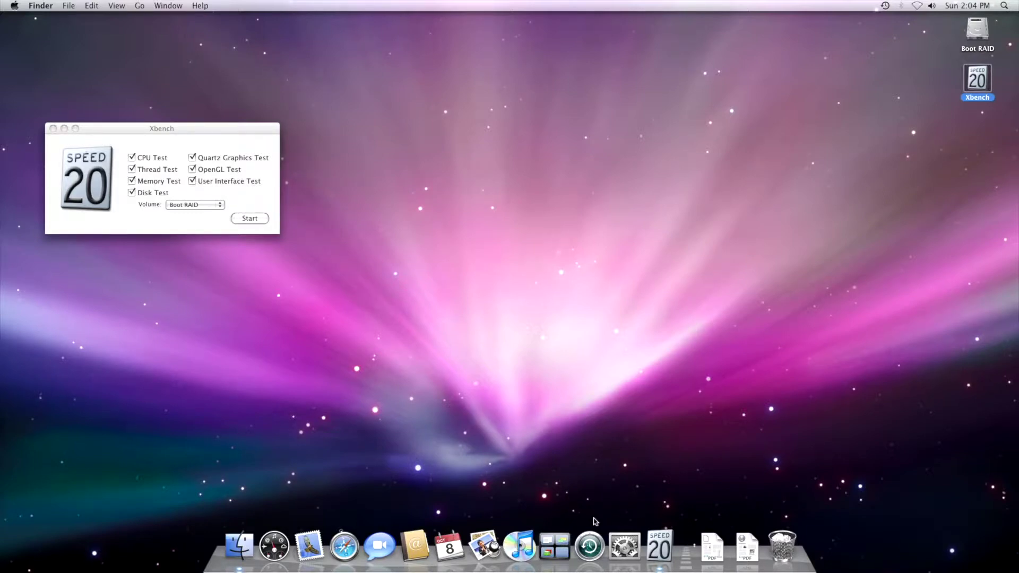
left_click(622, 544)
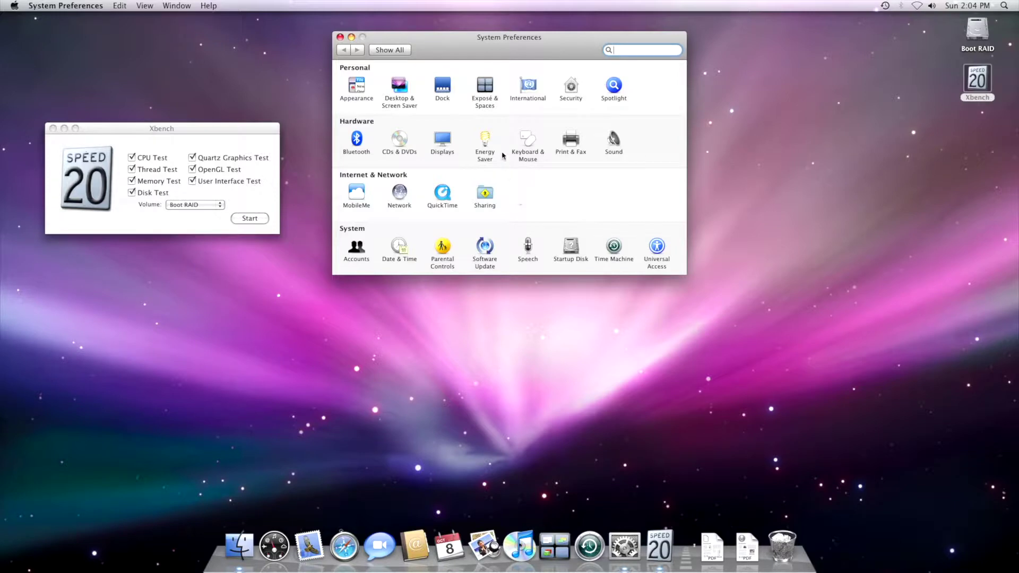
left_click(488, 145)
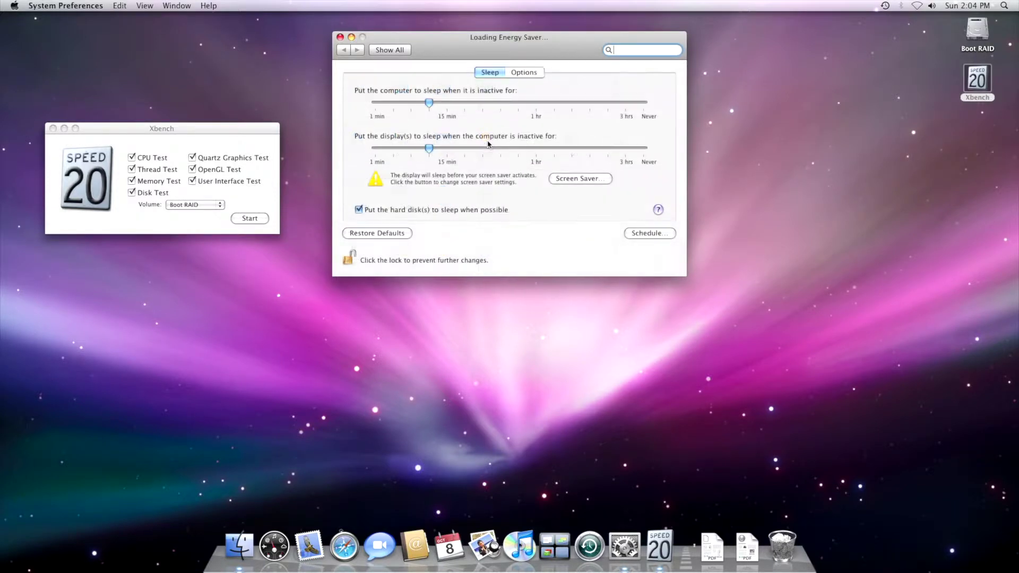
left_click(524, 73)
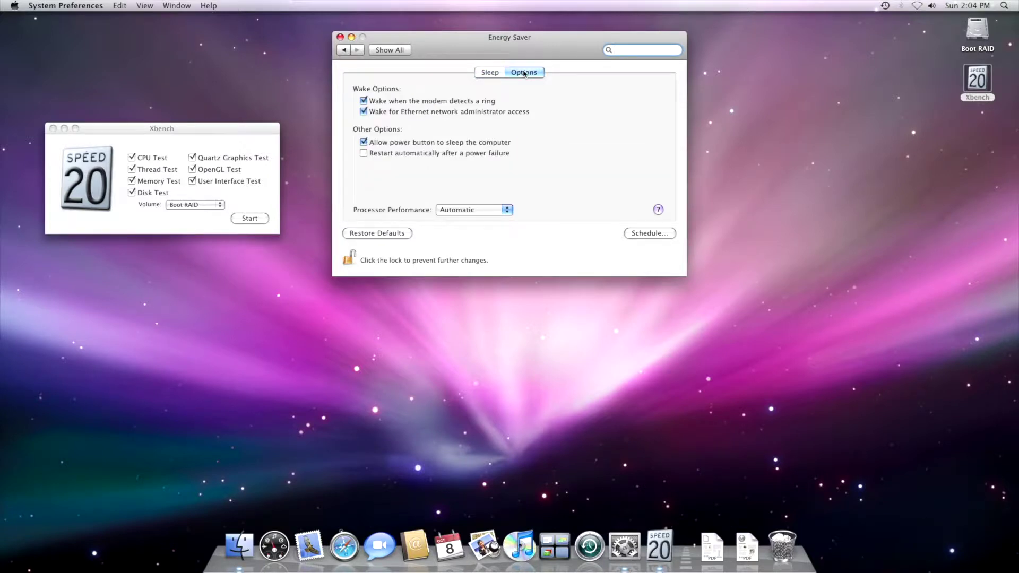
left_click(499, 213)
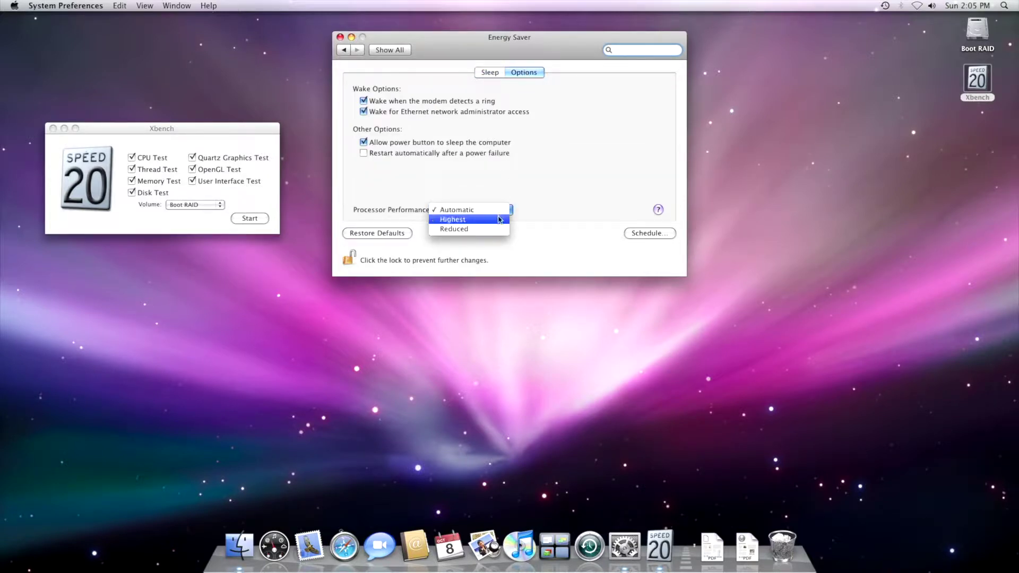
left_click(501, 220)
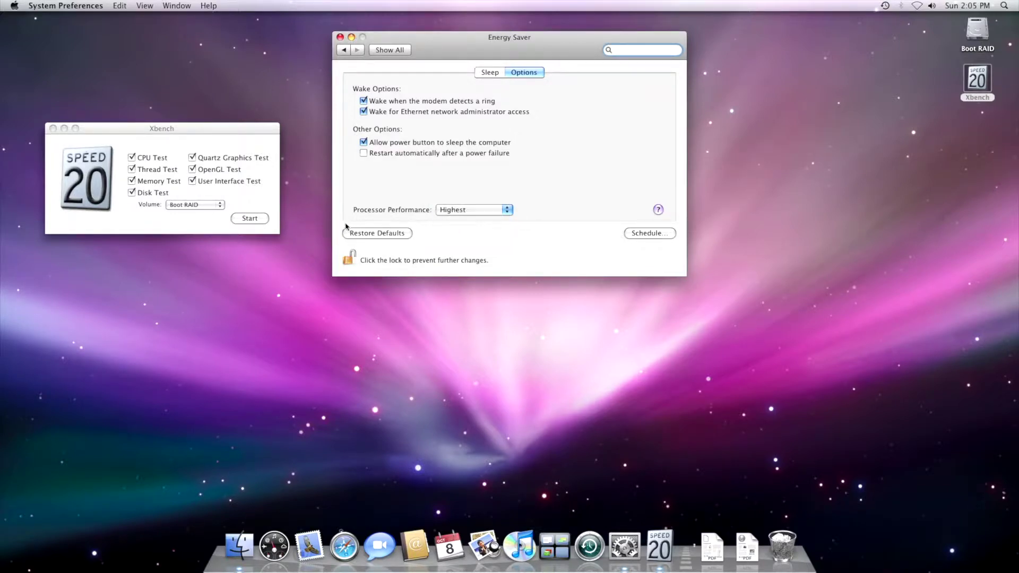
key("super+q")
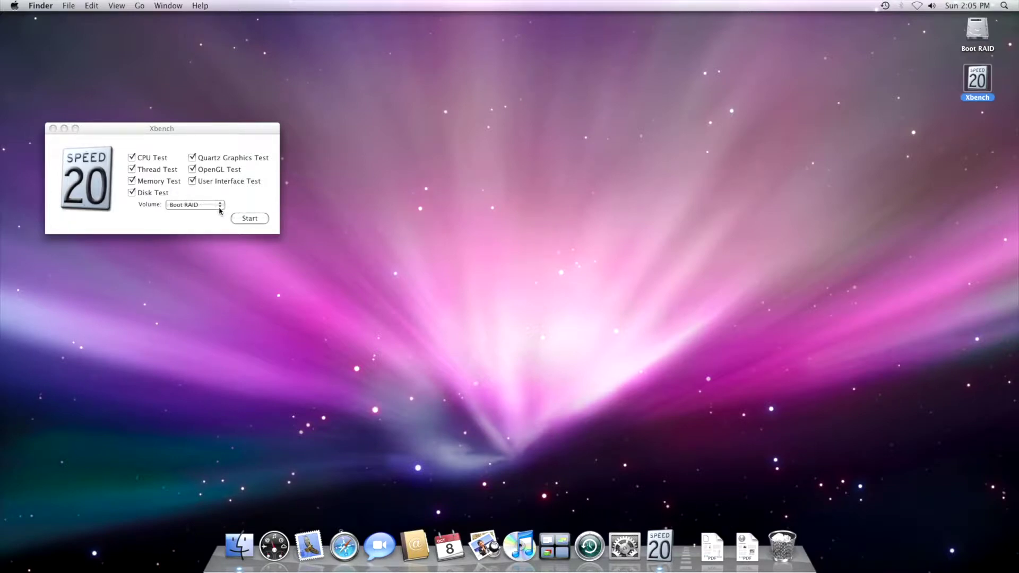
Benchmark Boot RAID in Xbench, reaching Quartz Graphics 182.45 and Disk Test 252.82, then quit
left_click(242, 219)
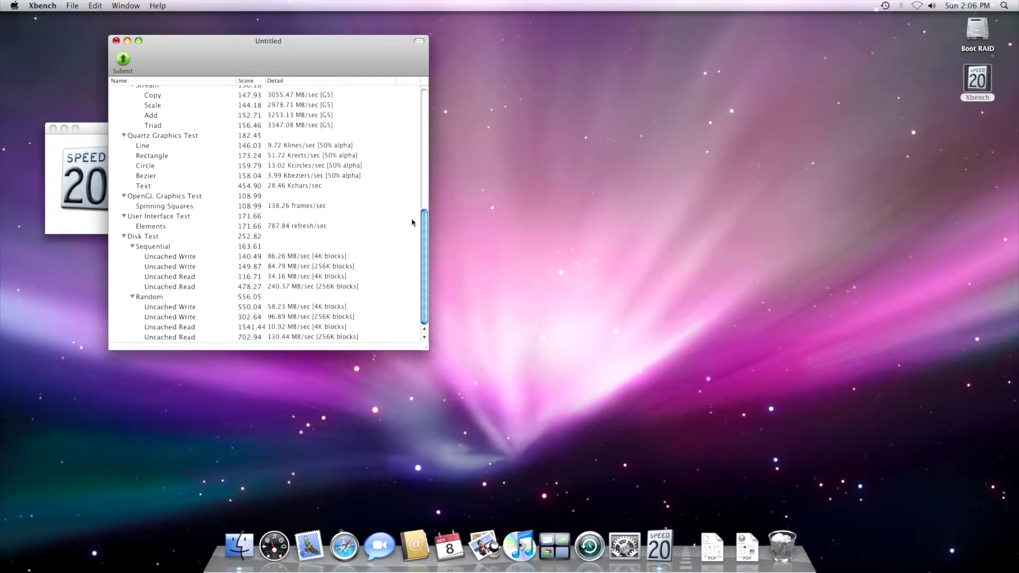
key("super+q")
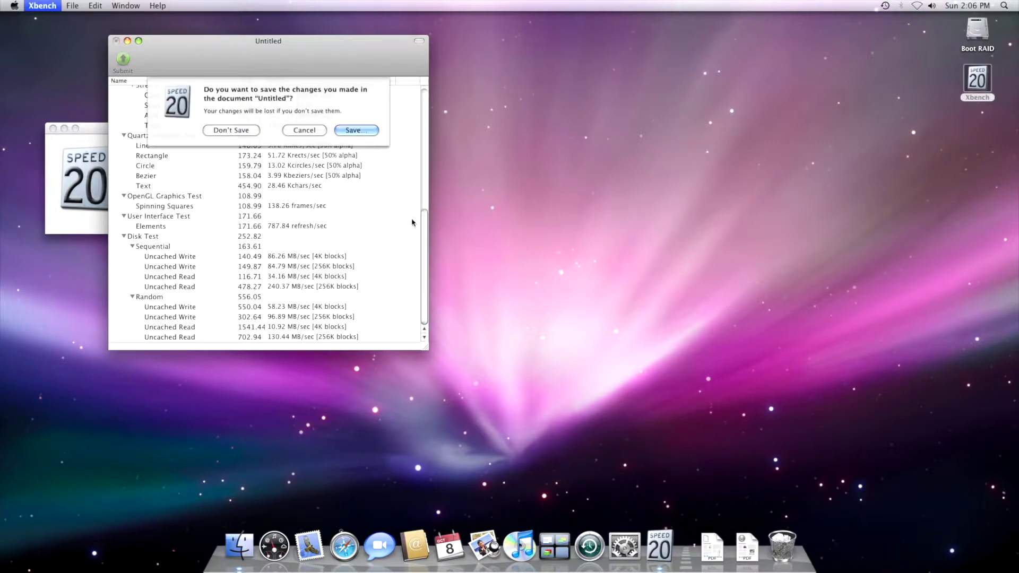
Discard the Xbench results, launch Disk Utility, and show RAID settings for the first ADATA SU700
left_click(230, 129)
key("super+space")
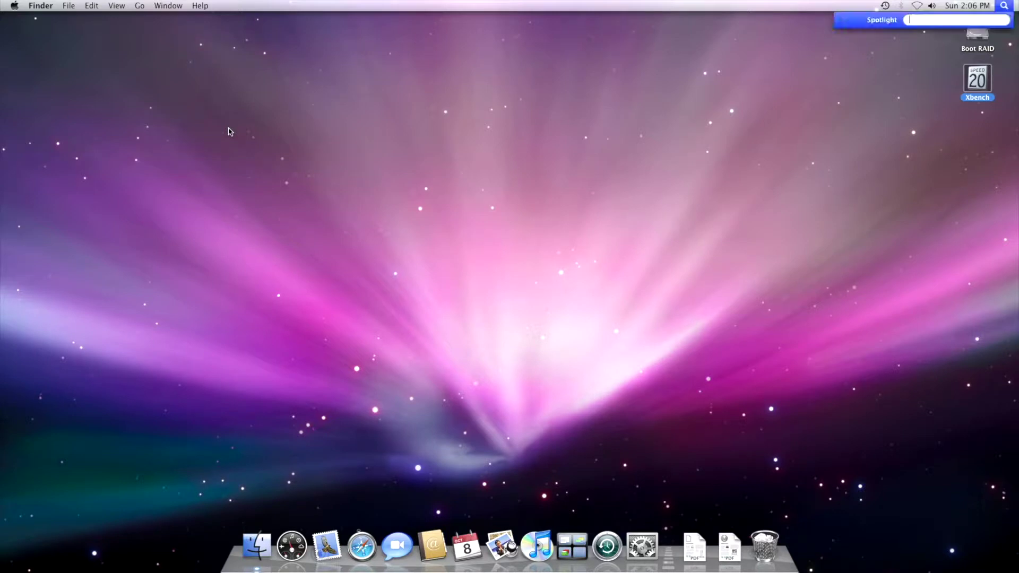
type("disk ut")
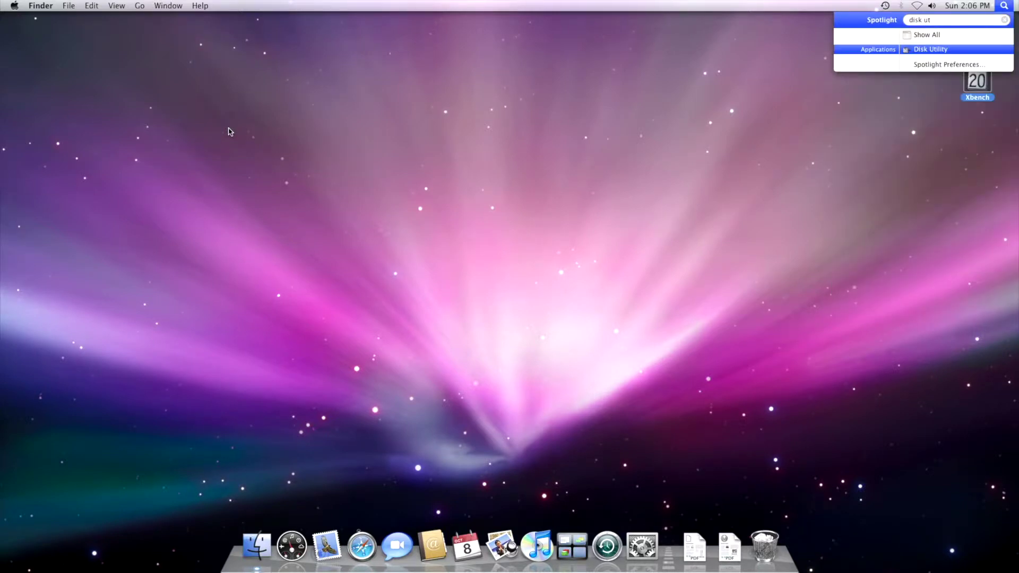
key("Return")
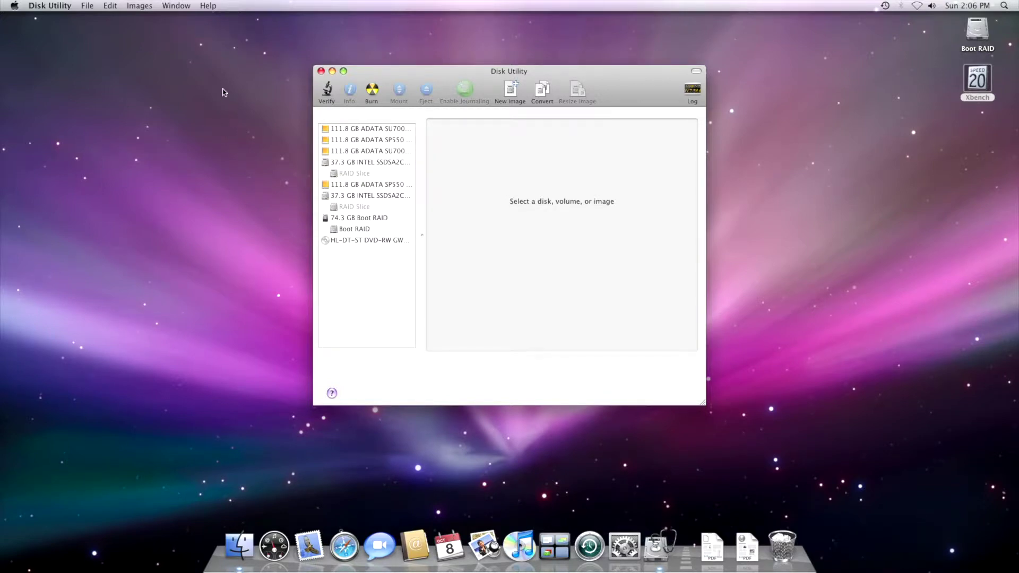
left_click(336, 132)
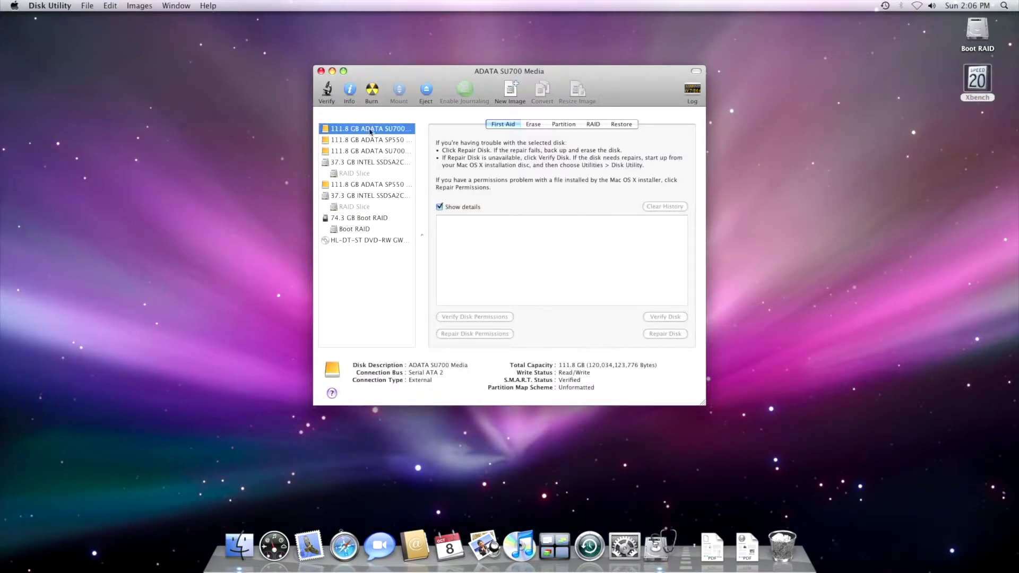
left_click(596, 127)
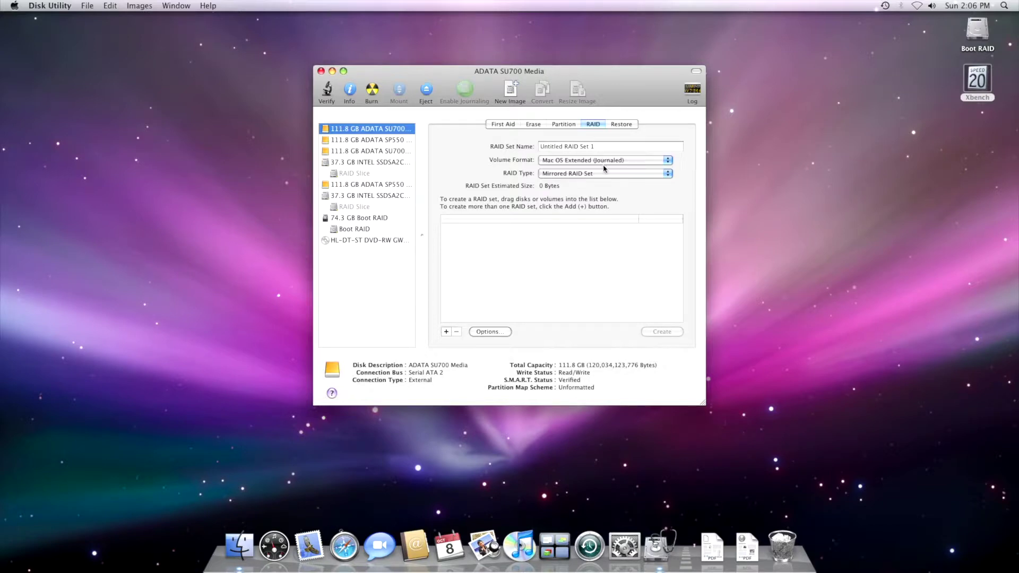
Make a Striped RAID Set of the four ADATA SSDs (two SU700, two SP550), totalling 447.2 GB
left_click(606, 174)
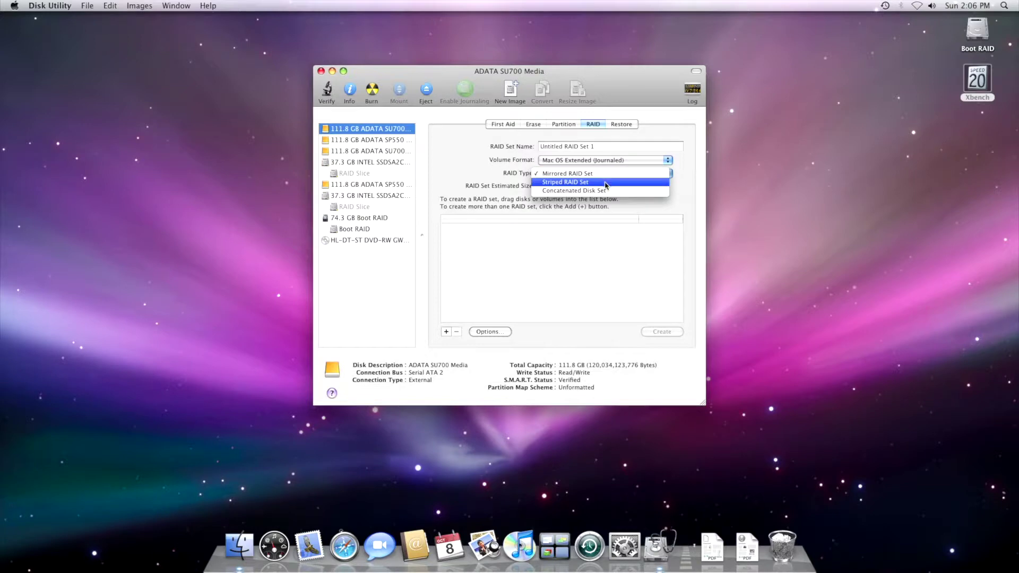
left_click(606, 183)
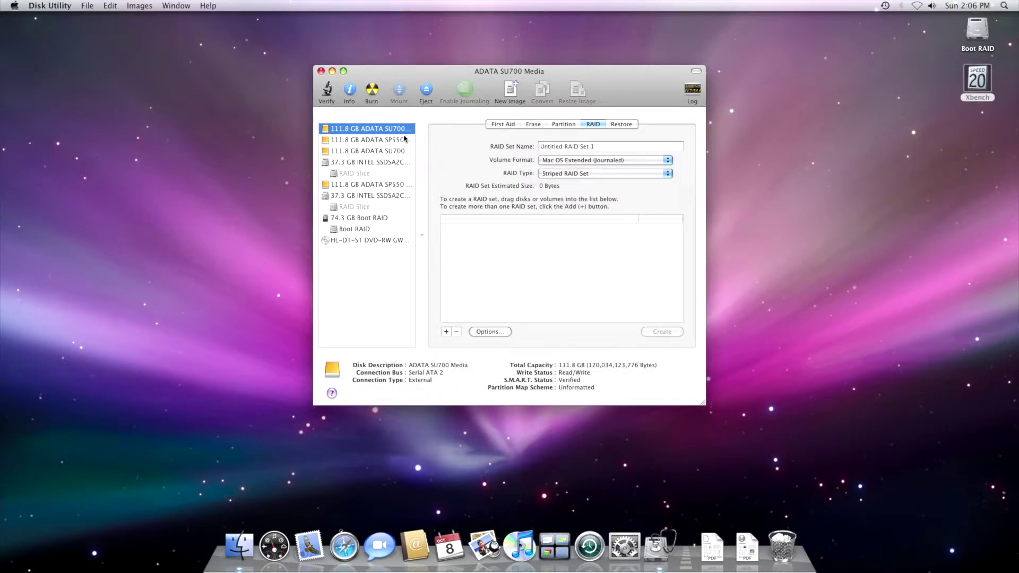
left_click_drag(389, 134, 478, 219)
left_click_drag(365, 141, 497, 274)
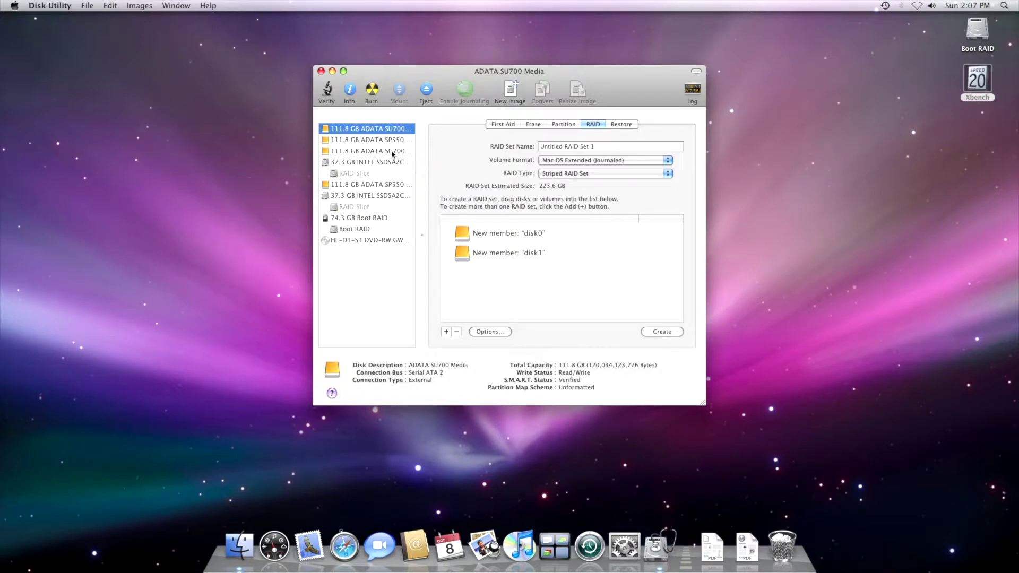
left_click_drag(375, 141, 494, 278)
left_click_drag(367, 151, 534, 311)
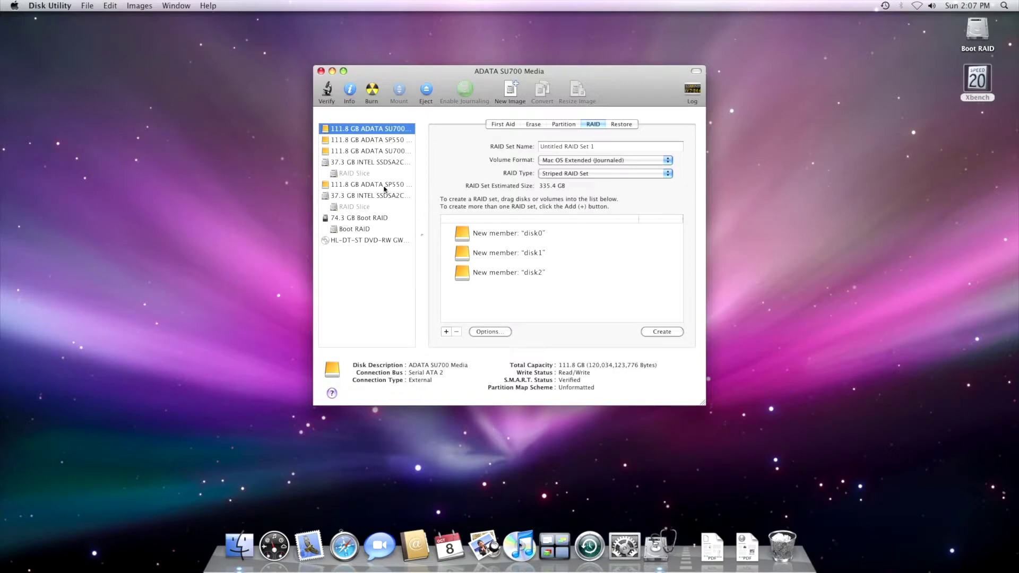
left_click_drag(382, 186, 499, 297)
left_click(498, 333)
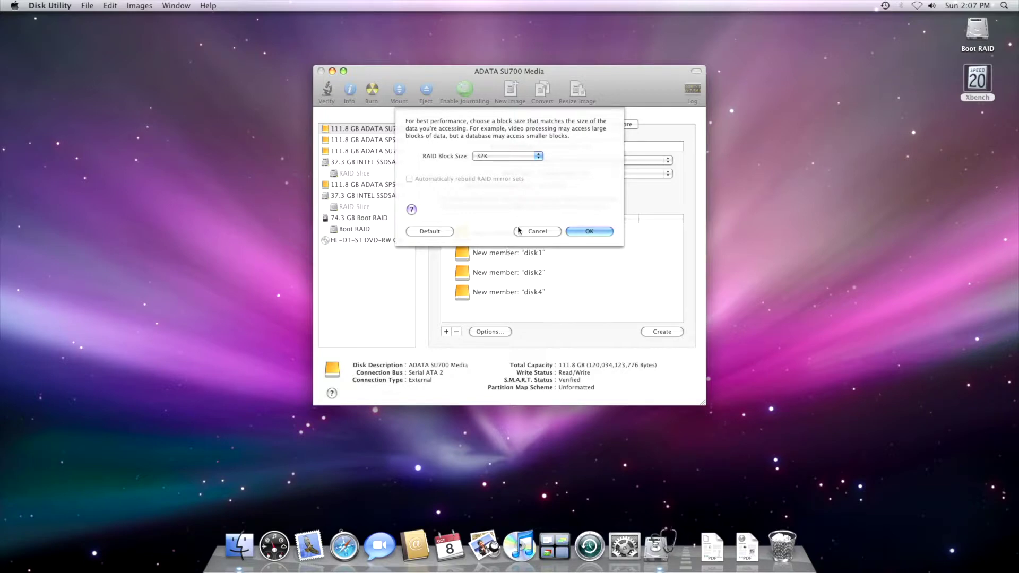
Set the RAID block size to 64K and request creation of the striped set
left_click(519, 158)
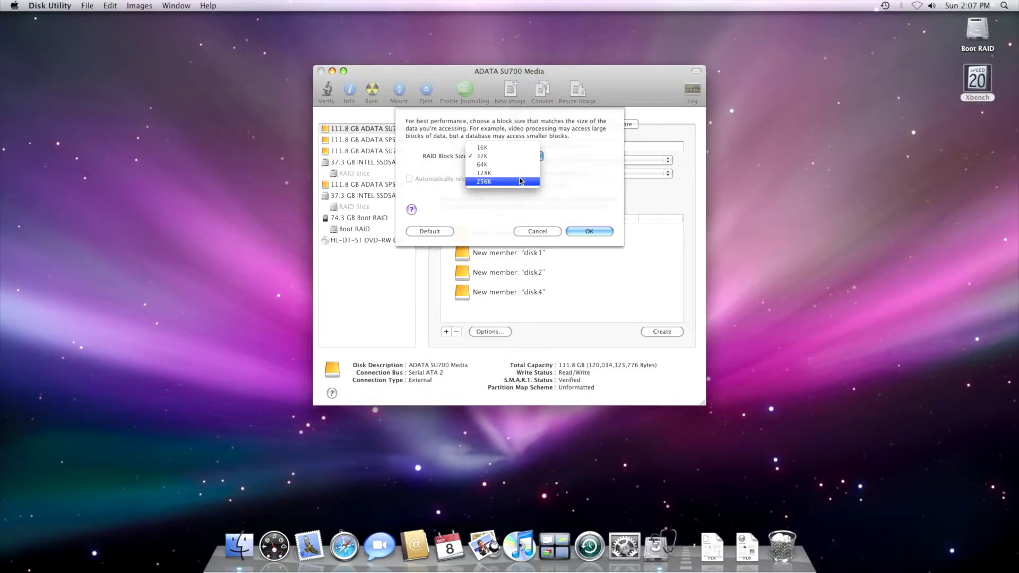
left_click(518, 175)
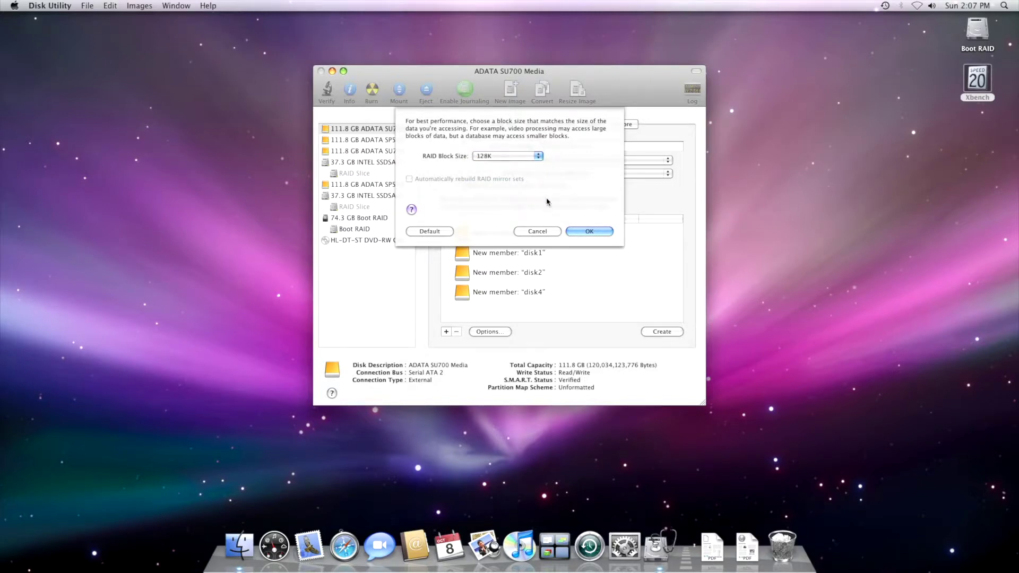
key("Return")
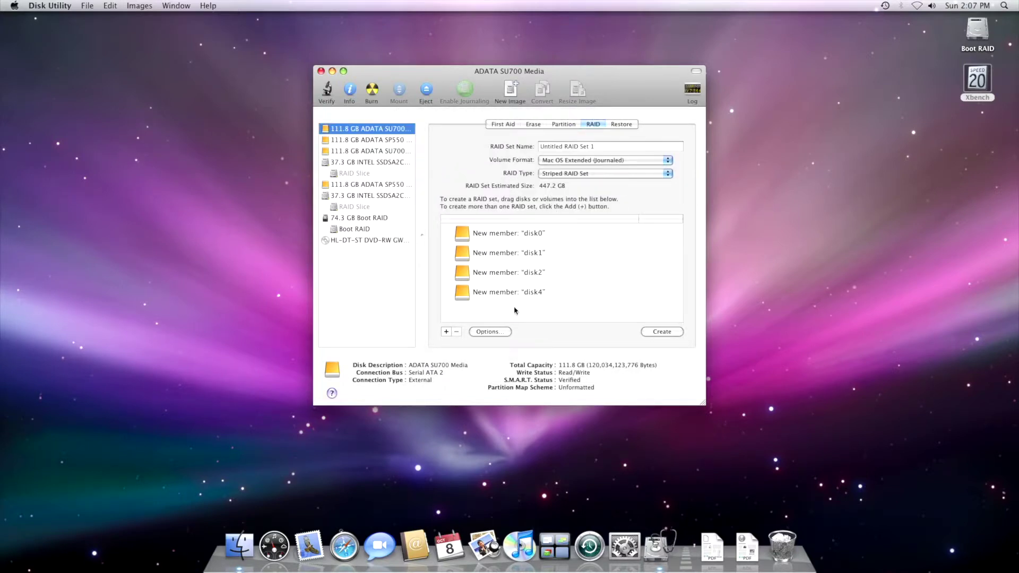
left_click(507, 333)
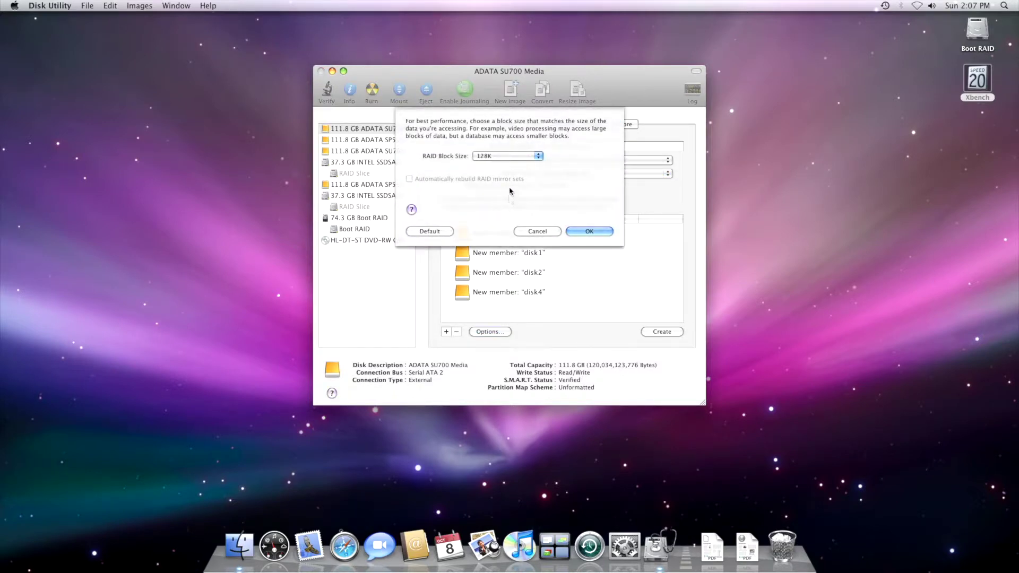
left_click(509, 160)
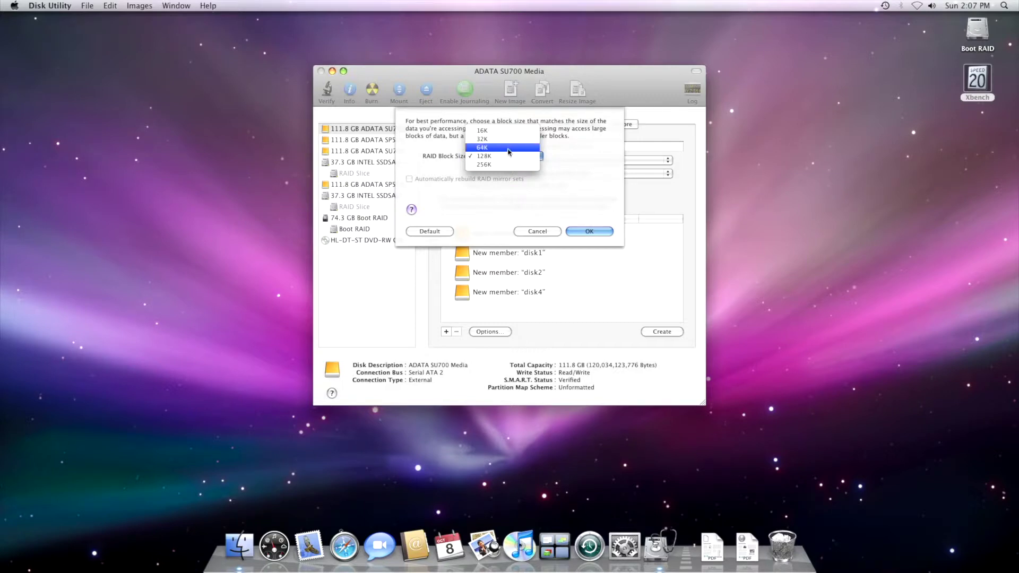
left_click(508, 148)
key("Return")
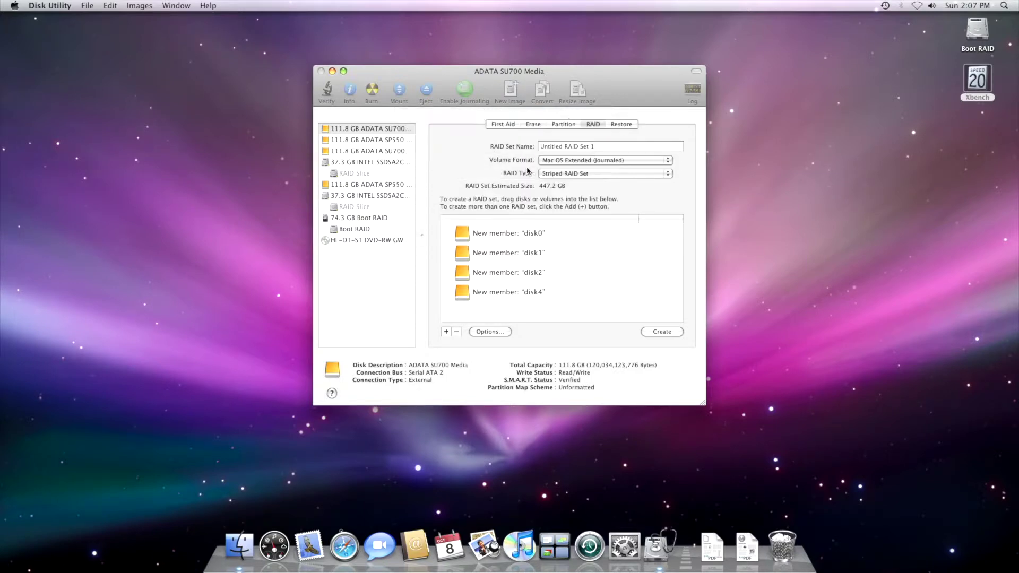
left_click(652, 336)
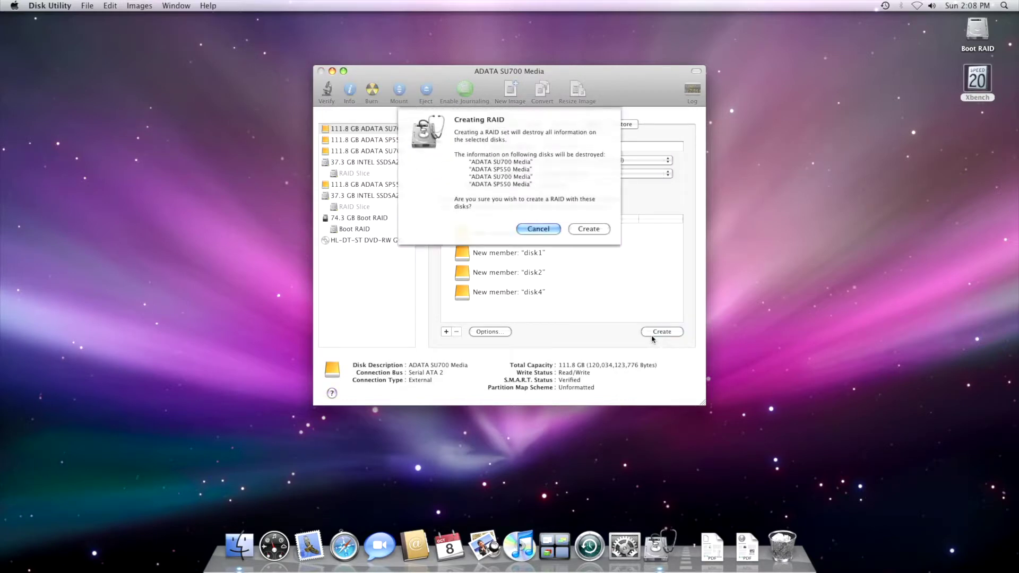
Confirm erasing the four disks, decline Time Machine for the new set, and quit Disk Utility
left_click(599, 230)
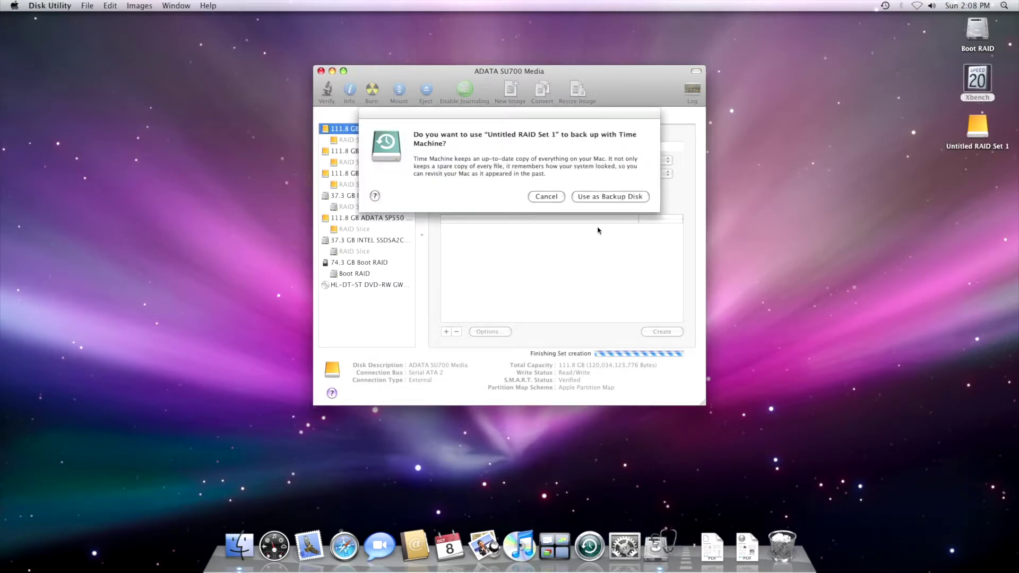
left_click(555, 202)
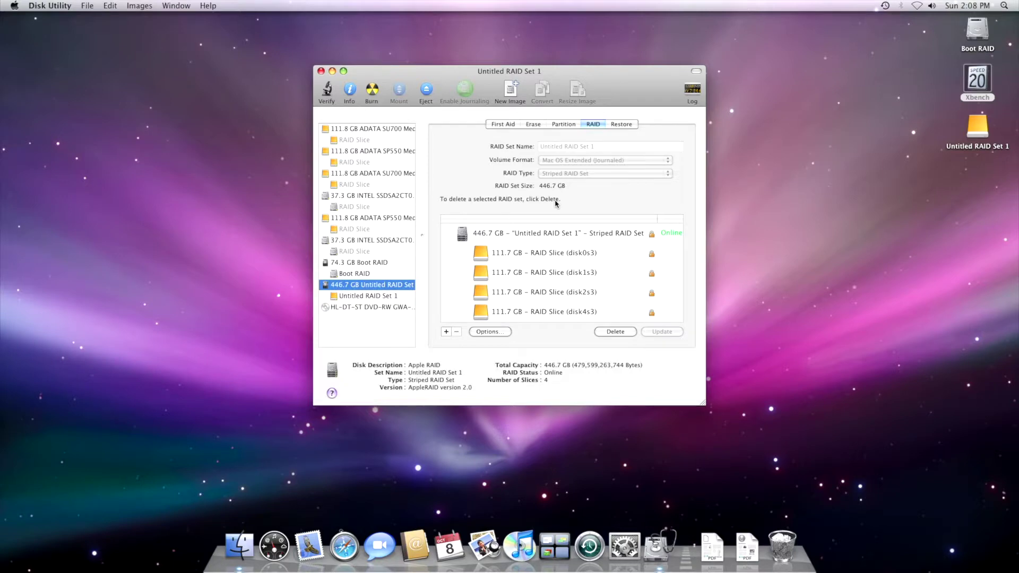
key("super+q")
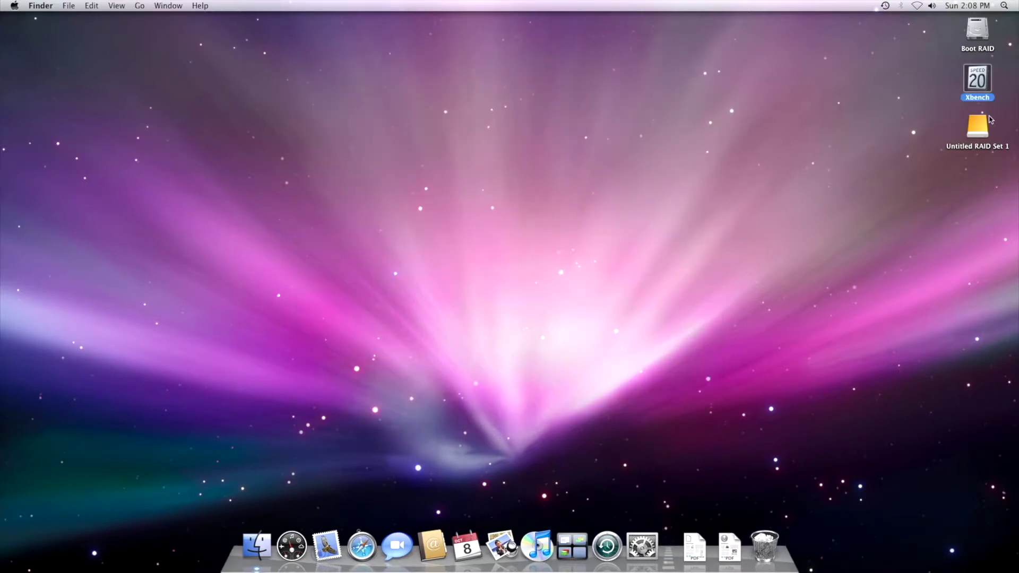
Rename the Untitled RAID Set 1 volume on the desktop to 'PCIe RAID'
left_click(984, 126)
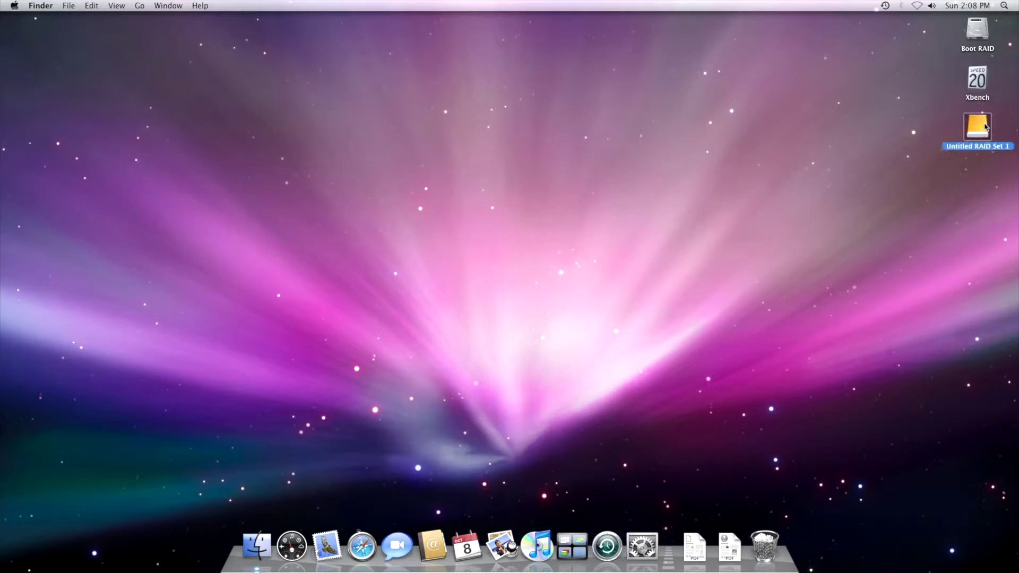
key("Return")
type("PC")
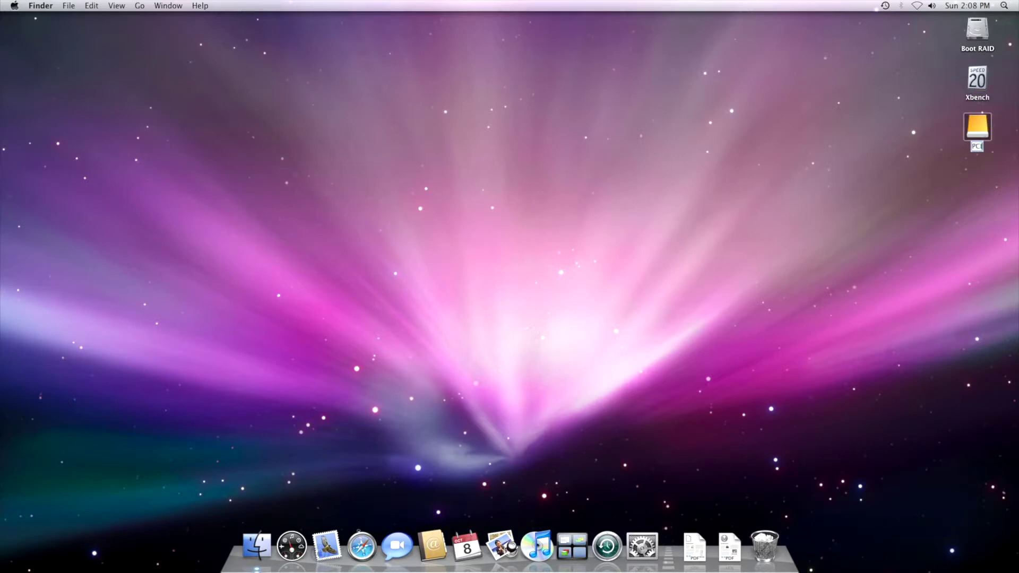
type("Ie RAID")
key("Return")
Start a full Xbench run with PCIe RAID as the test volume
double_click(979, 80)
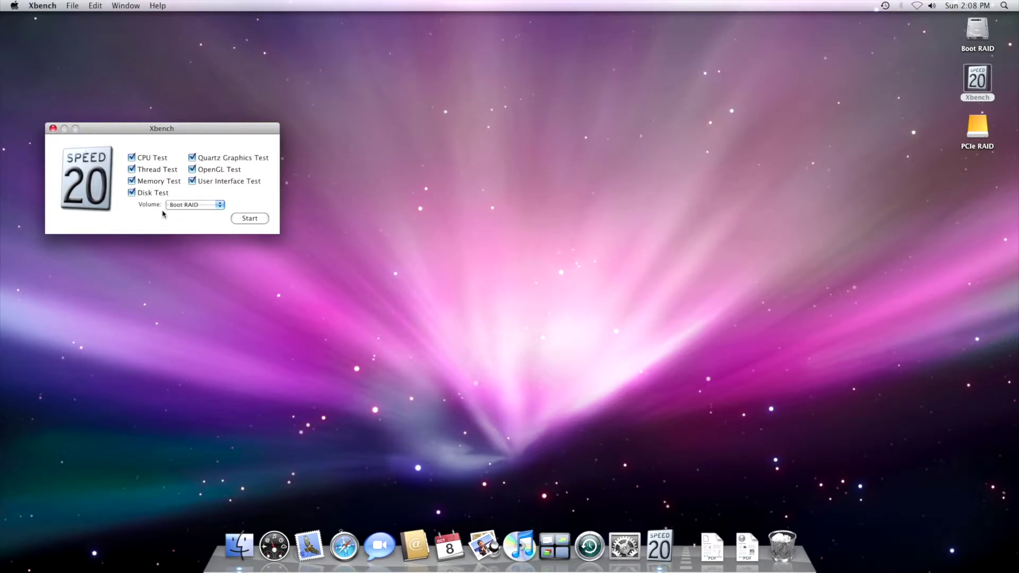
left_click(181, 209)
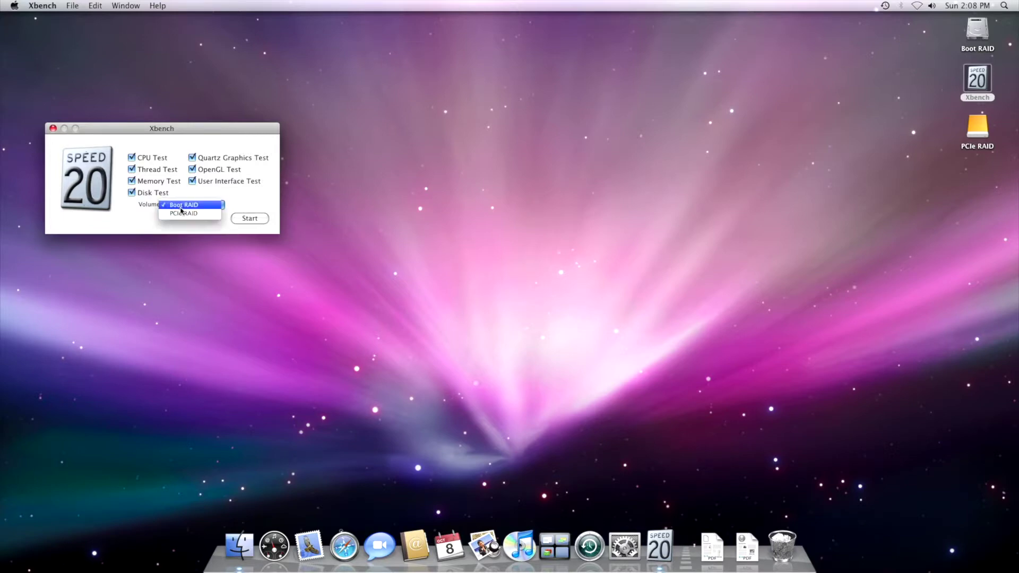
left_click(183, 214)
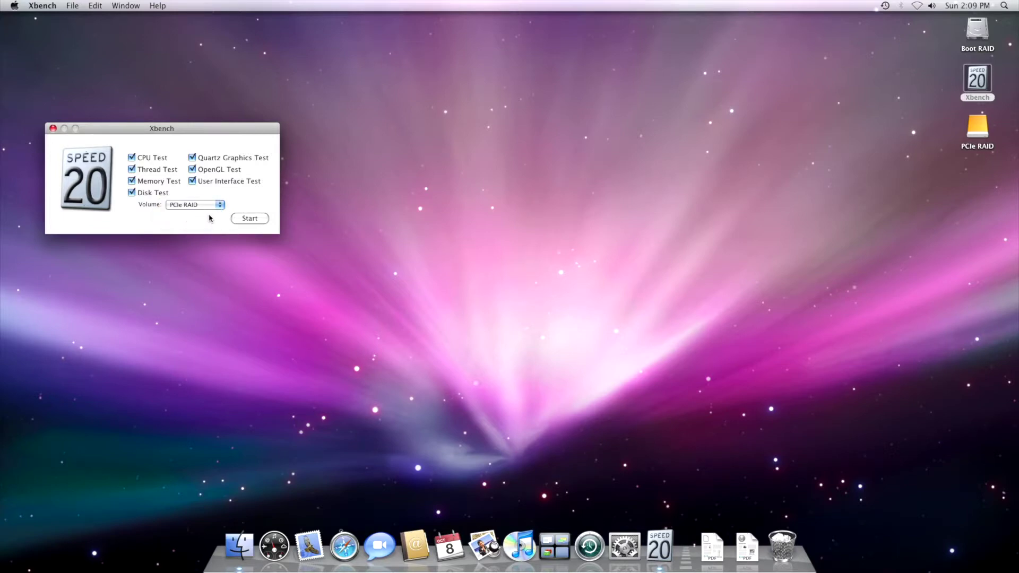
left_click(245, 220)
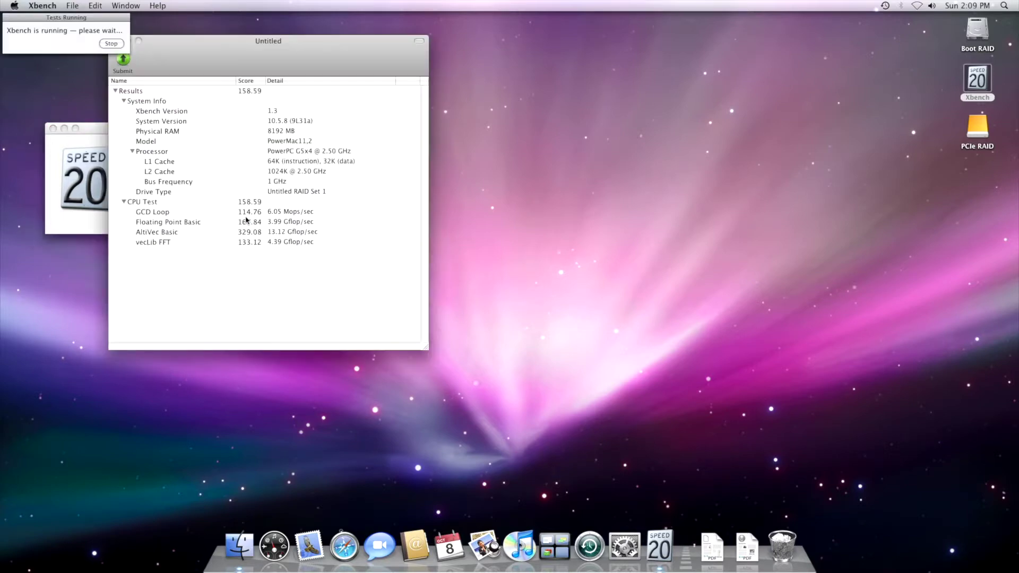